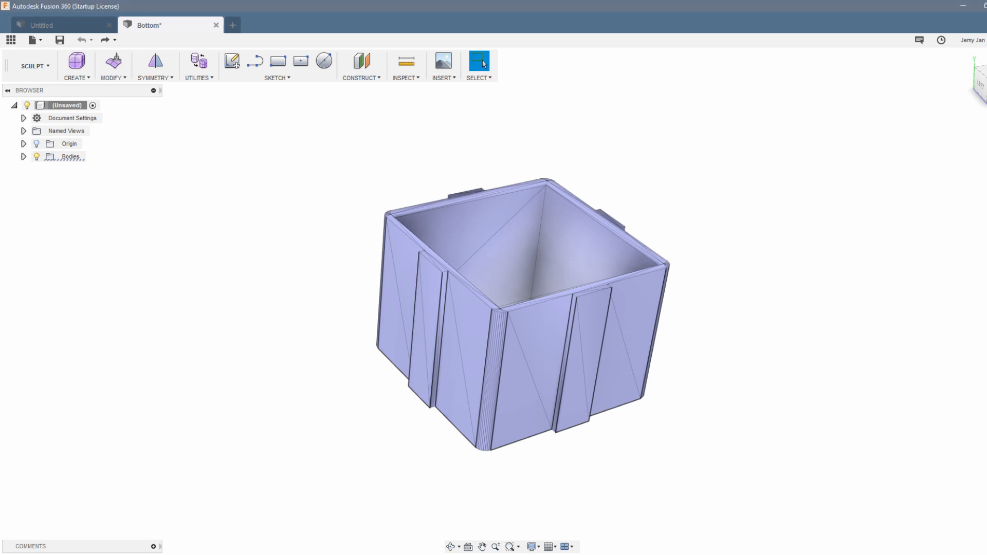
left_click(80, 27)
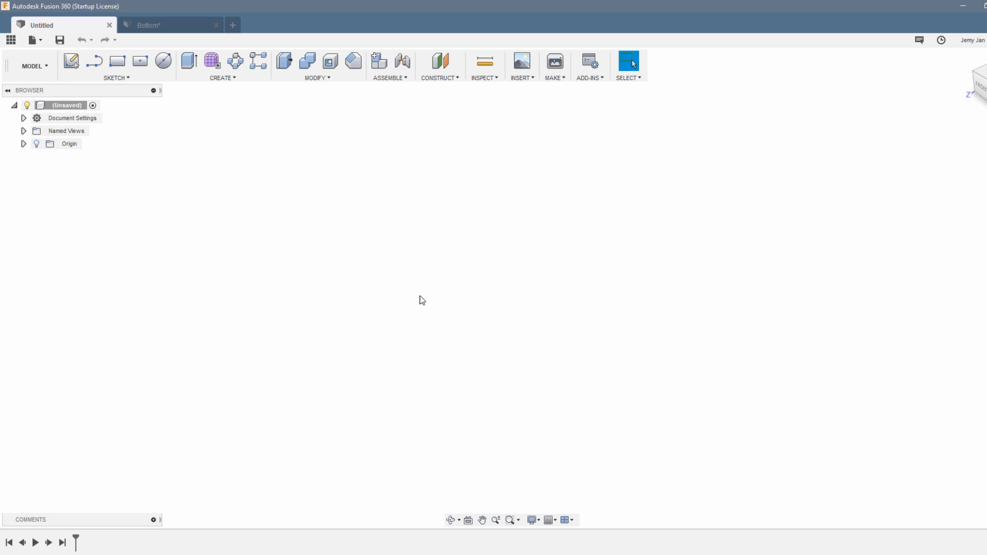
left_click(44, 43)
left_click(43, 78)
left_click(183, 29)
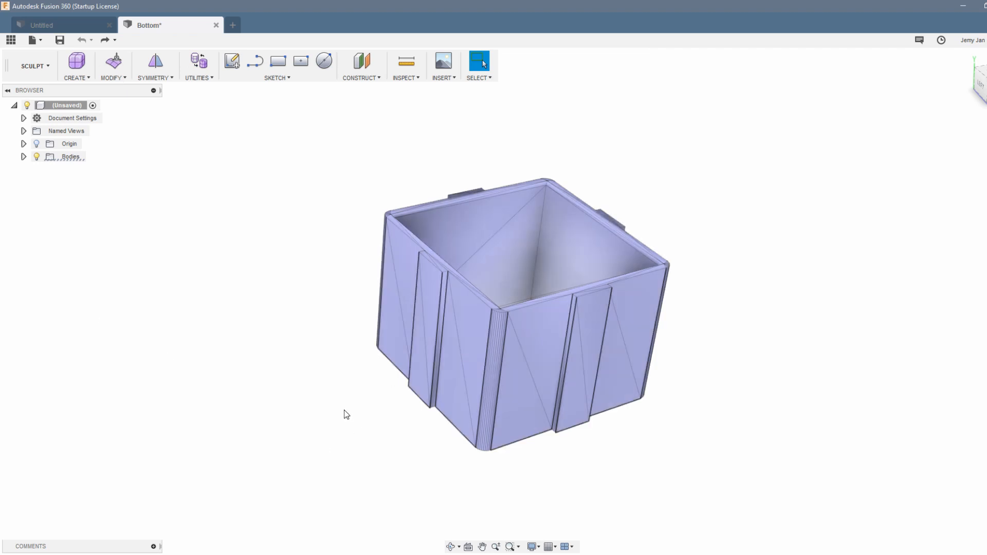
left_click(428, 329)
left_click_drag(461, 144, 571, 177)
left_click_drag(661, 472, 304, 169)
left_click(420, 290)
left_click(249, 320)
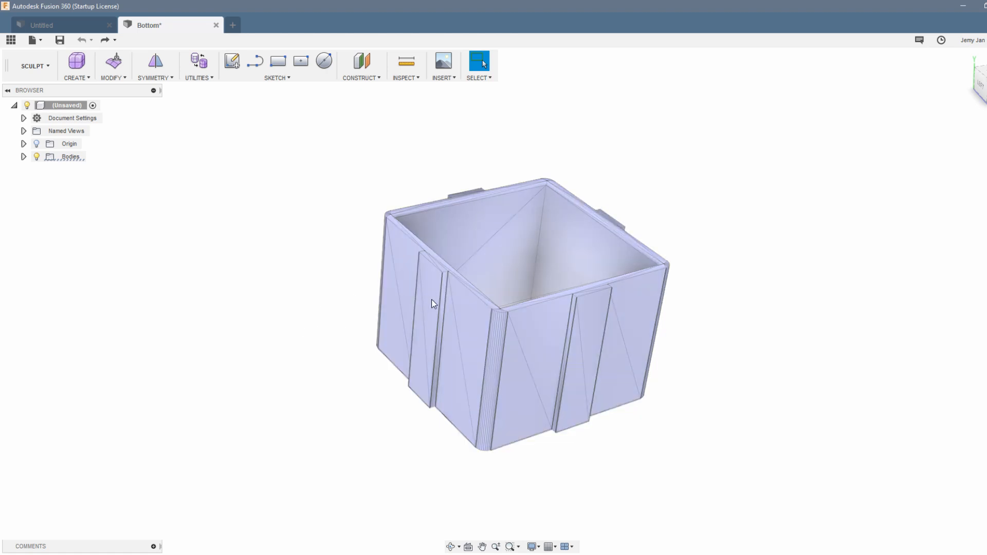
right_click(431, 300)
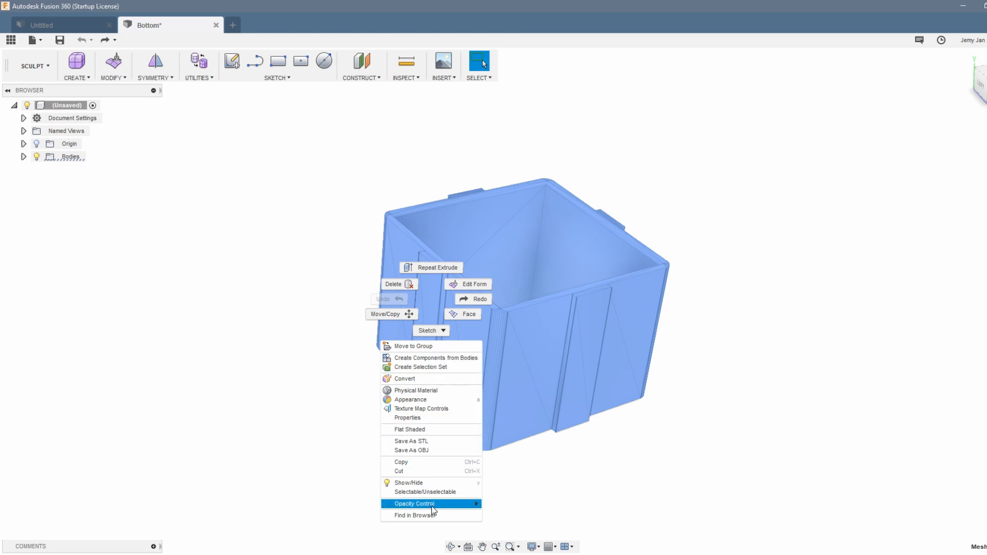
left_click(441, 437)
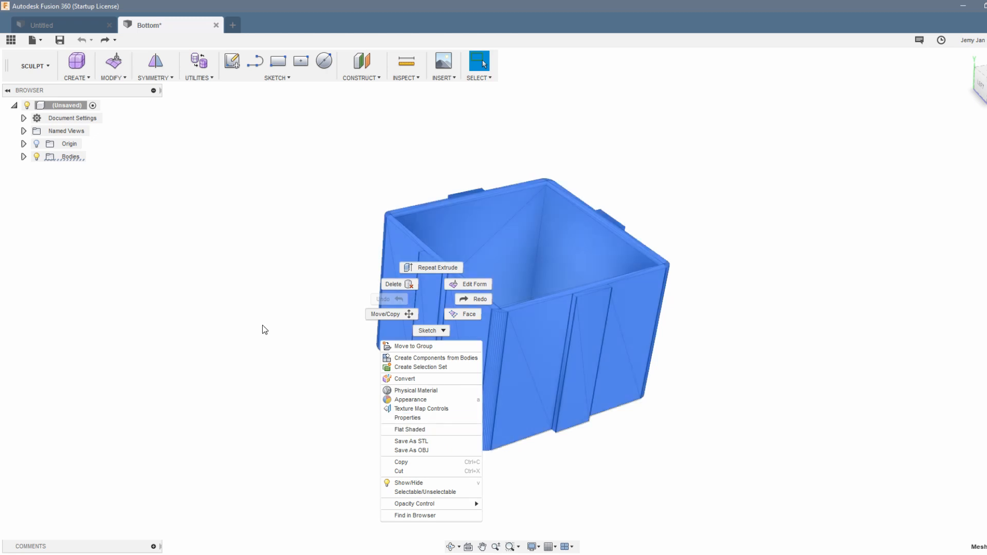
left_click(274, 336)
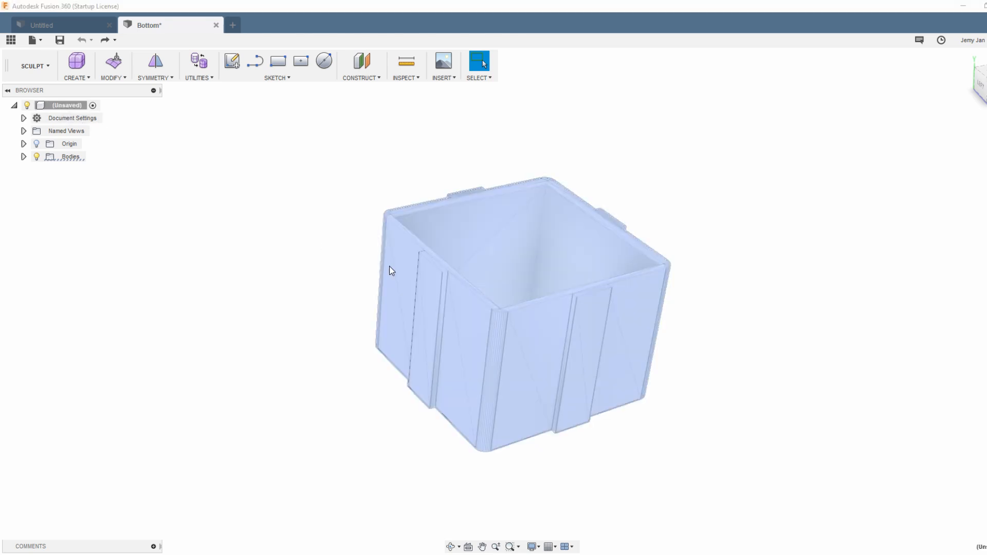
Turn on design history capture for the root component and turn it off again, accepting removal of the timeline
right_click(65, 107)
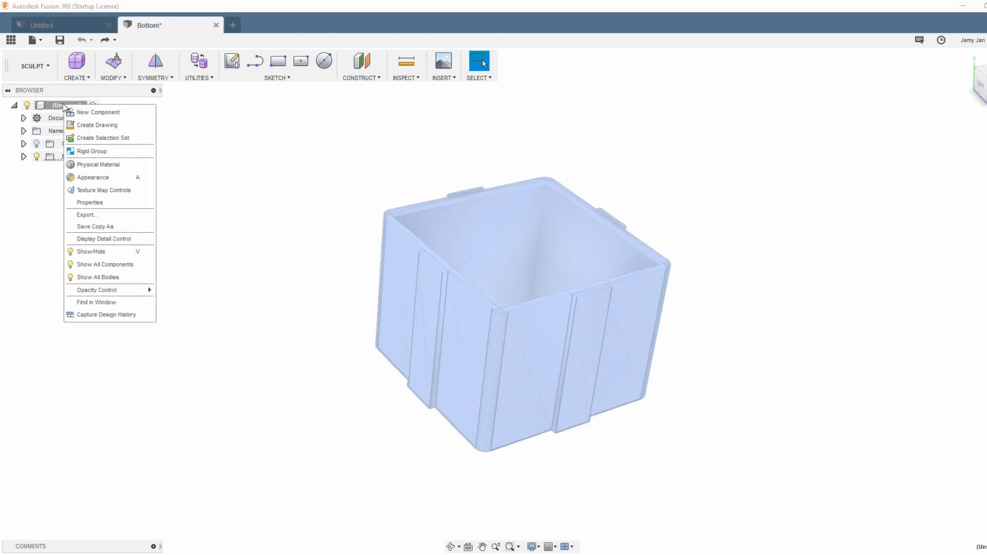
left_click(130, 318)
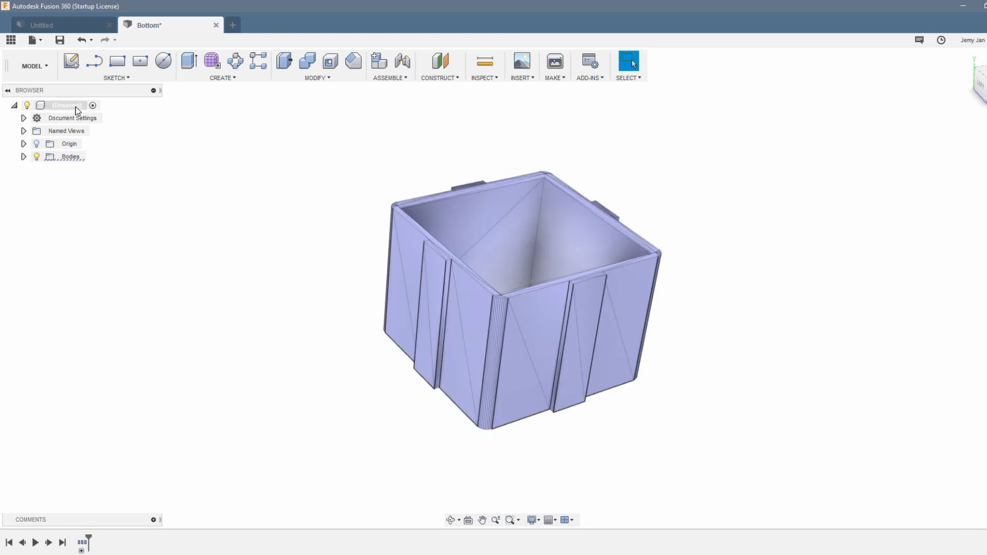
right_click(76, 107)
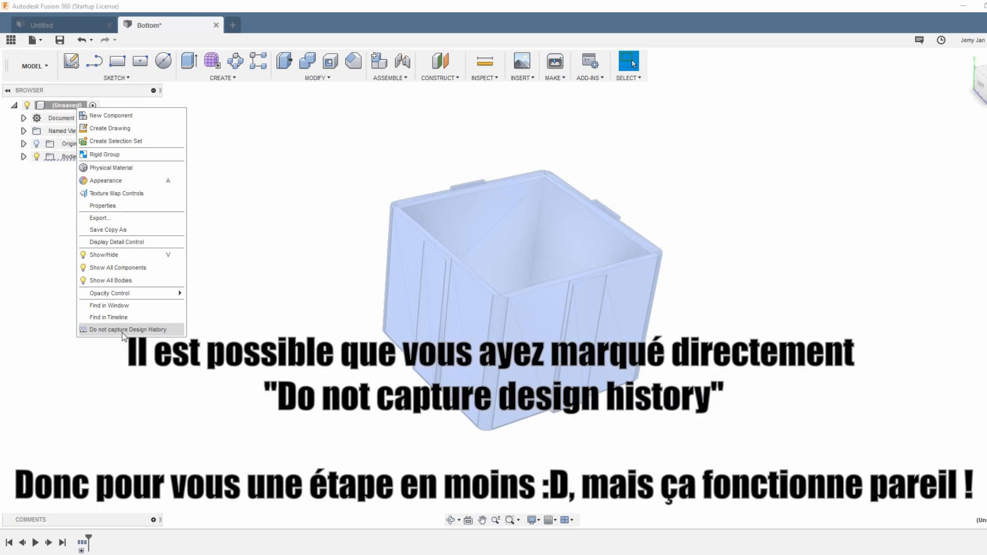
left_click(123, 330)
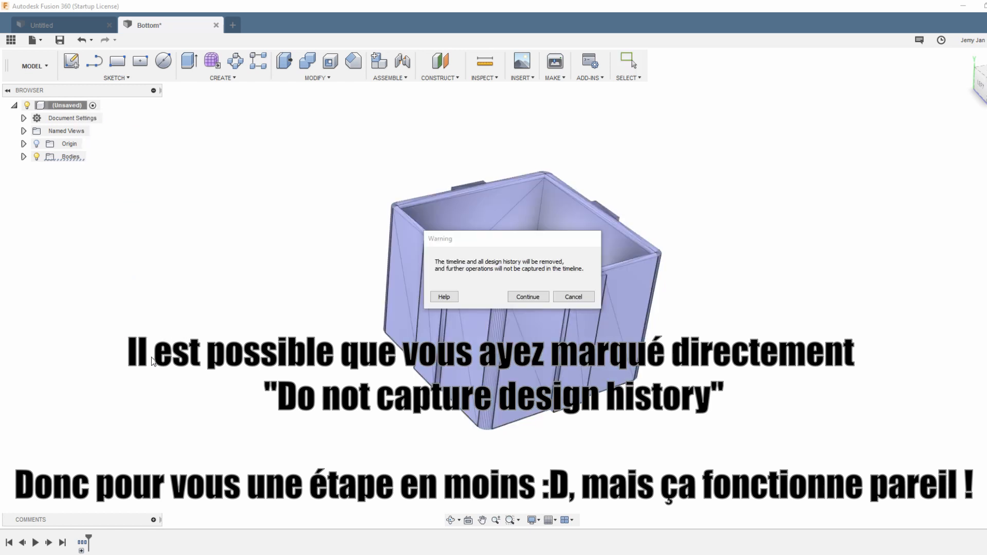
left_click(528, 297)
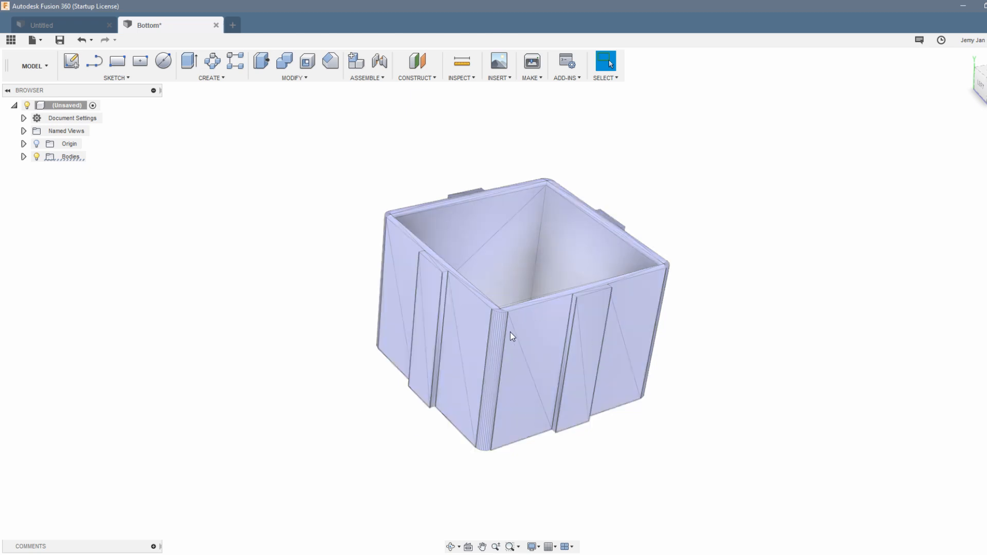
Convert the box mesh to a BRep solid using the New Body operation
right_click(511, 333)
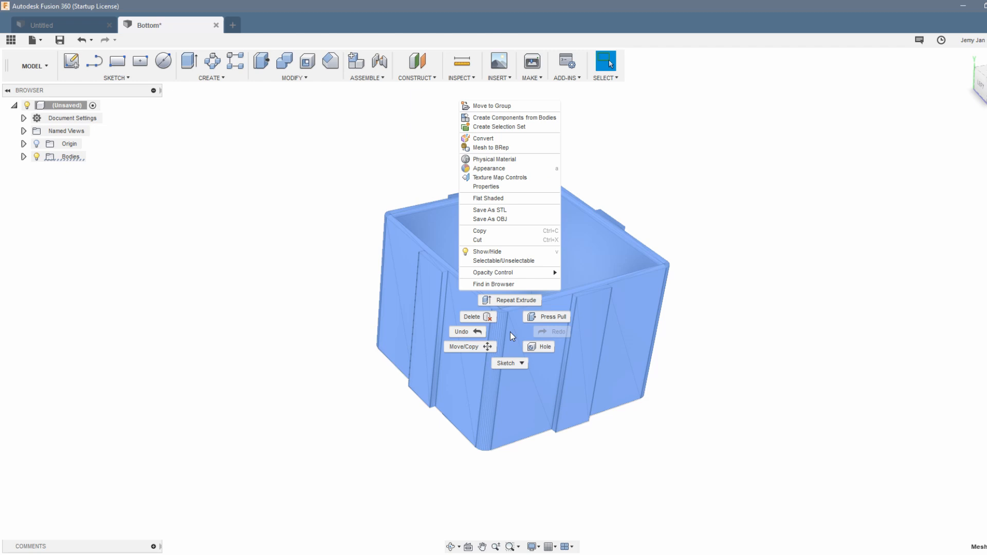
left_click(509, 148)
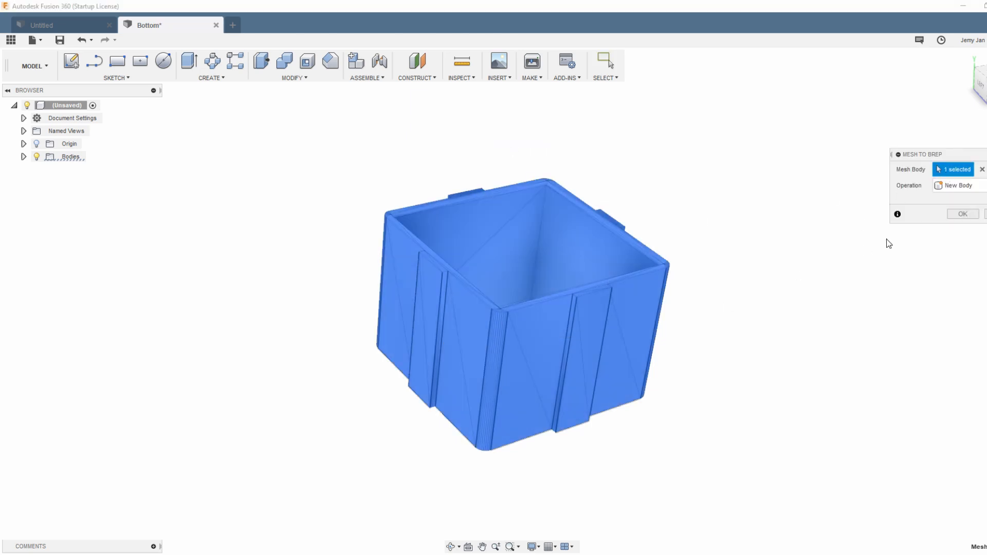
left_click(969, 215)
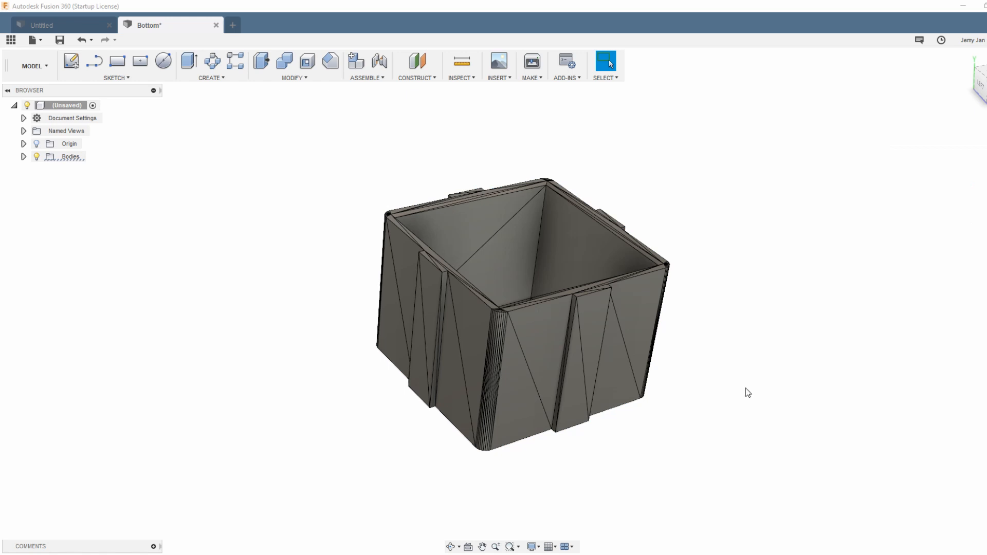
Turn design history capture back on for the root component holding the converted box
mouse_move(715, 383)
middle_mouse_down("shift")
mouse_move(708, 373)
mouse_move(664, 368)
mouse_move(724, 357)
mouse_move(727, 368)
middle_mouse_up("shift")
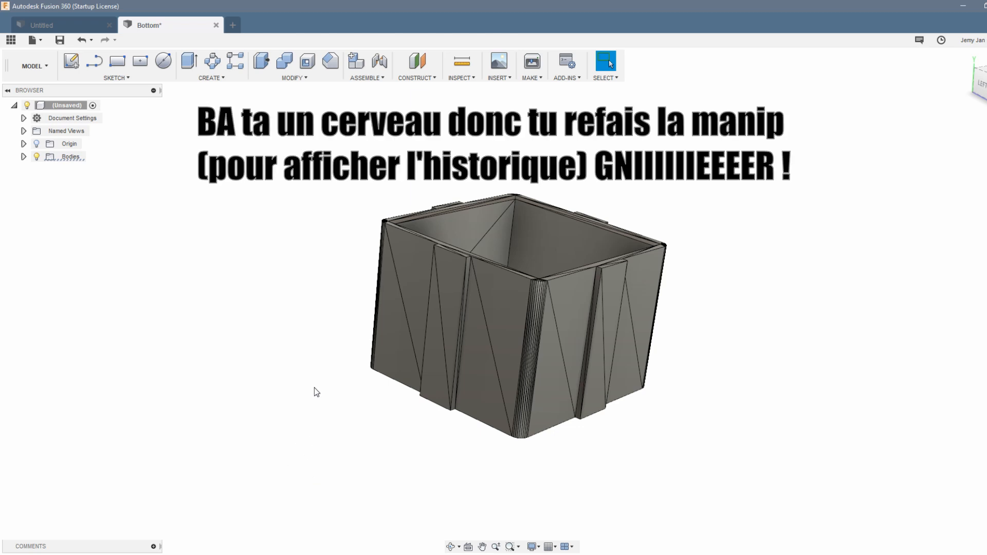
right_click(66, 109)
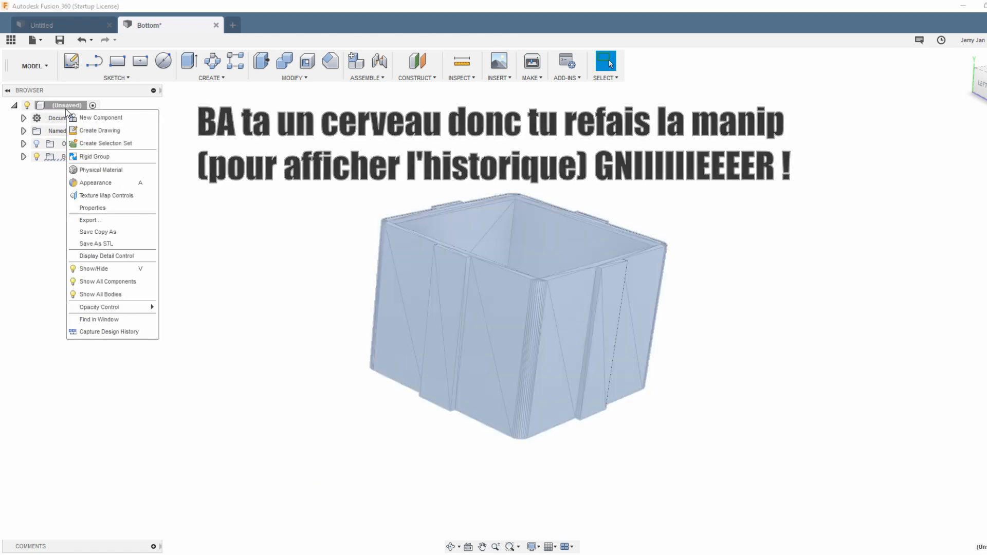
left_click(125, 332)
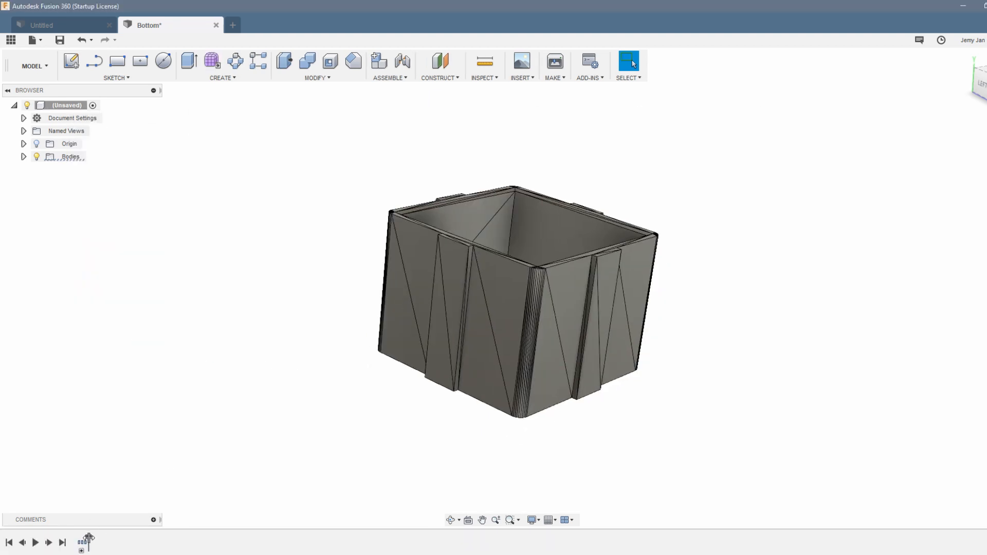
Extrude the two triangular faces between the rib and the front corner of the box outward 300 mm, joined to the body
key("e")
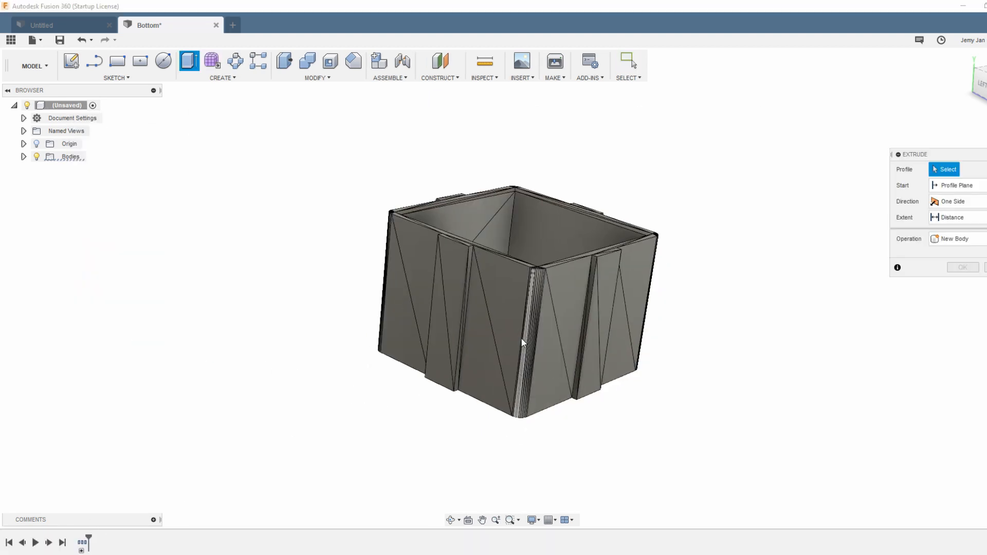
left_click(507, 301)
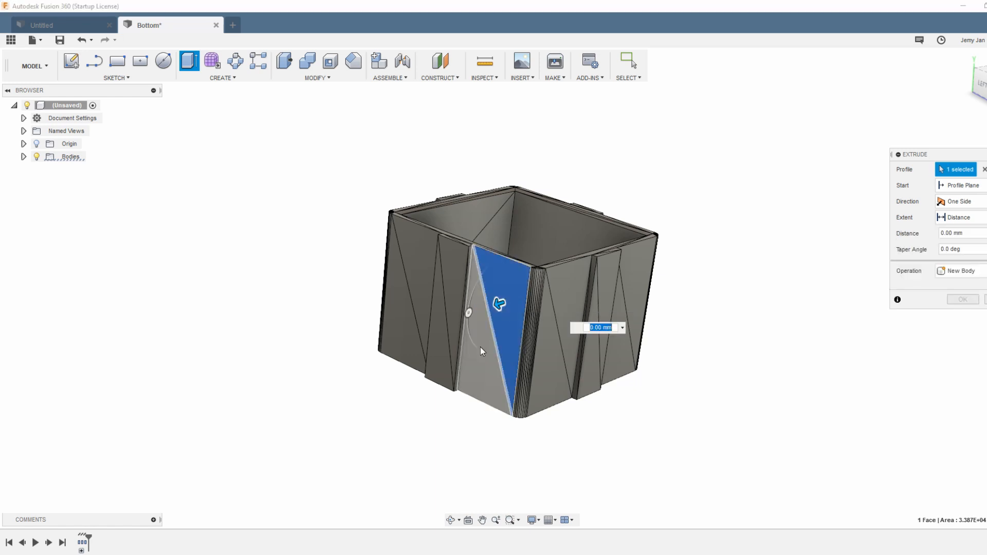
left_click(483, 389)
left_click_drag(473, 350, 382, 379)
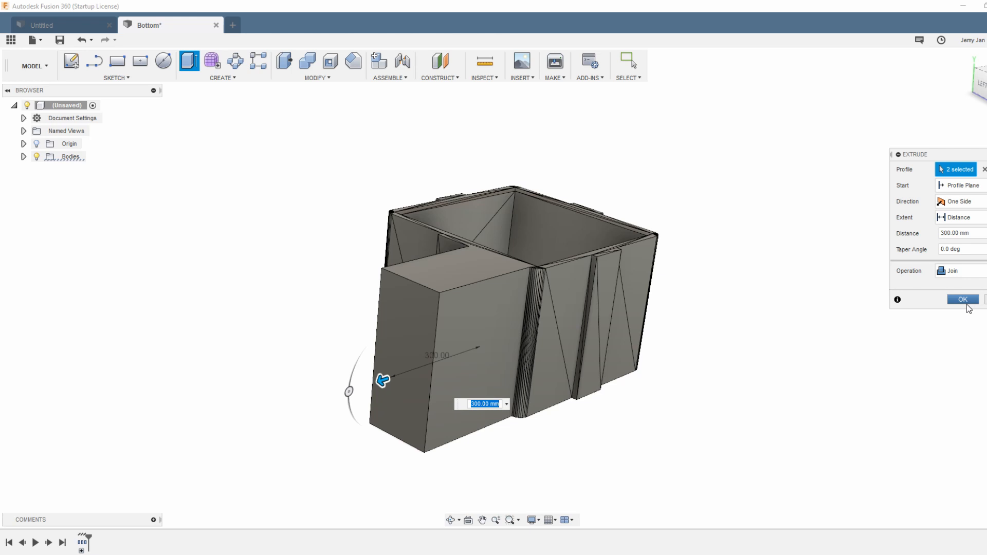
left_click(965, 301)
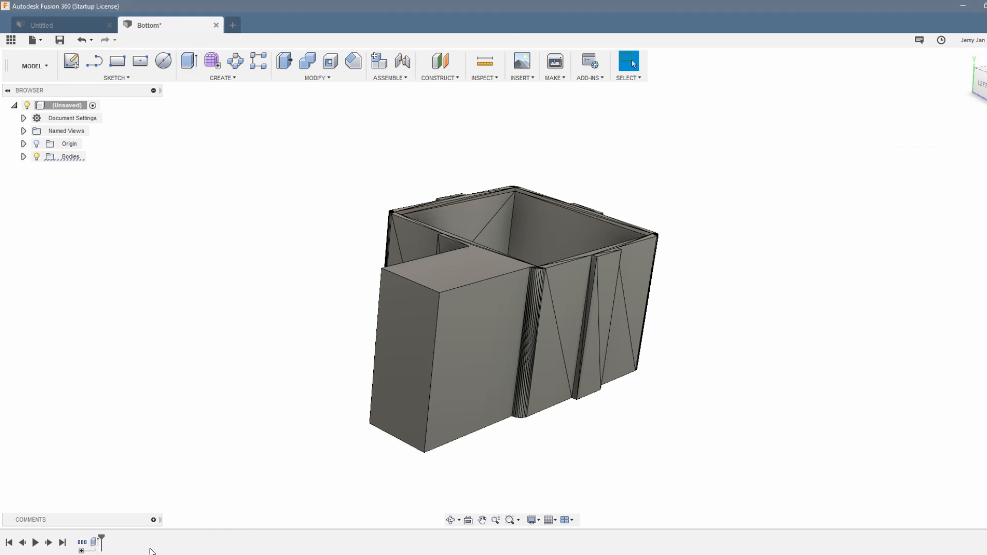
mouse_move(101, 539)
left_mouse_down()
mouse_move(89, 539)
mouse_move(141, 536)
left_mouse_up()
middle_click_drag(712, 308, 701, 351)
middle_click_drag(688, 392, 732, 388, "shift")
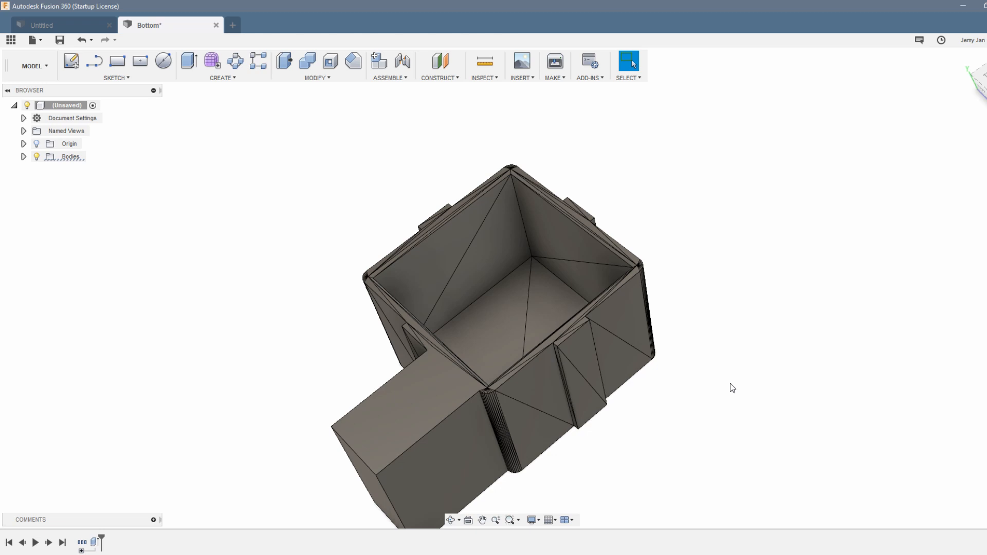
middle_click_drag(705, 369, 706, 316)
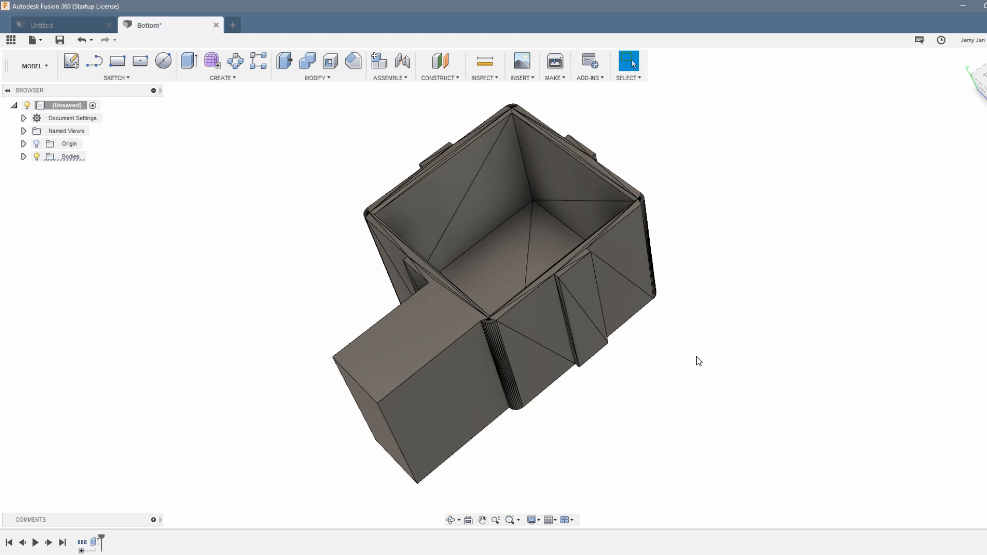